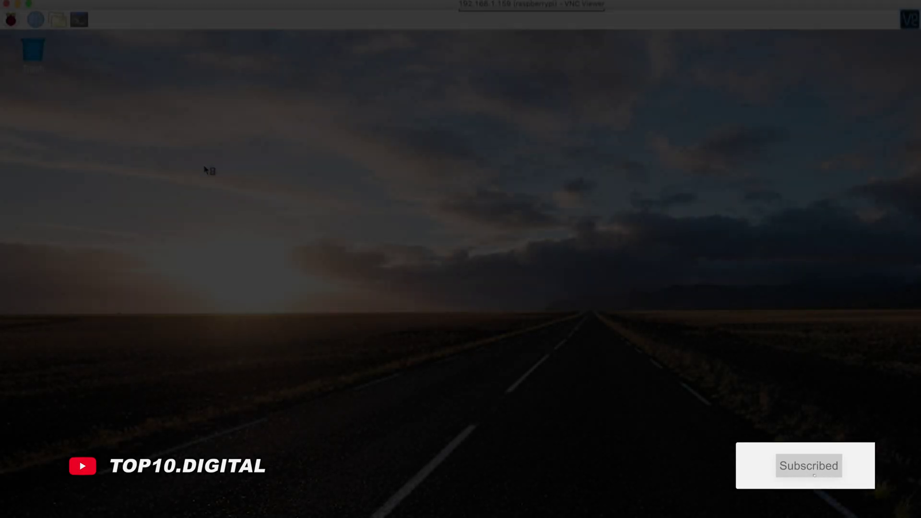
# Step: Open a terminal on the Raspberry Pi and refresh package lists with sudo apt-get update
pyautogui.hotkey('ctrl', 'alt', 't')
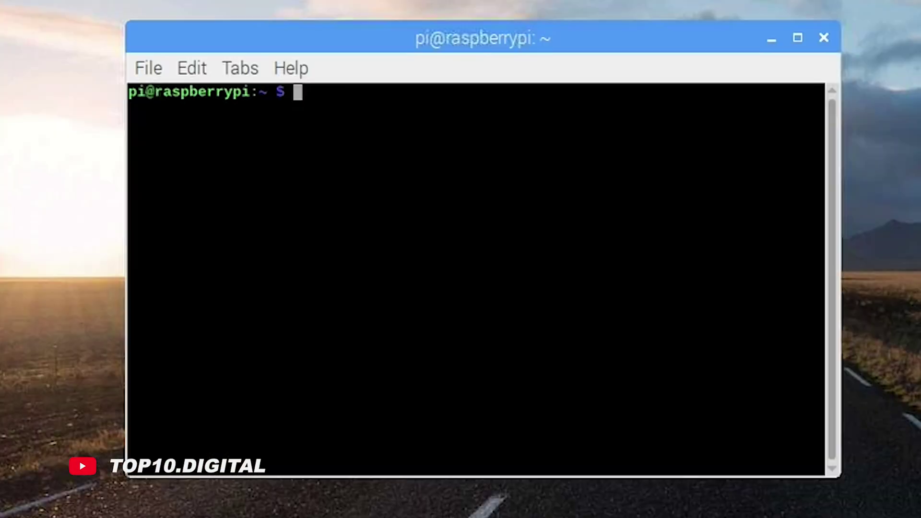
pyautogui.write('sud')
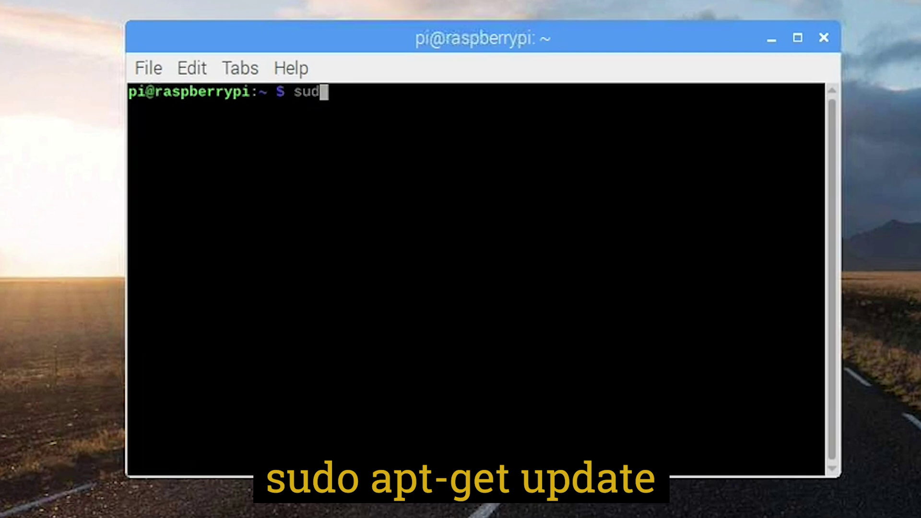
pyautogui.write('o apt-ge')
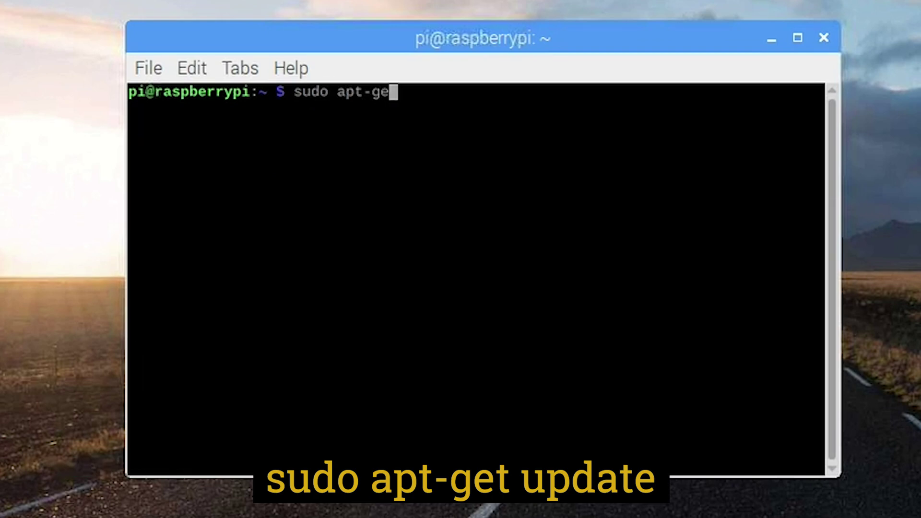
pyautogui.write('t update')
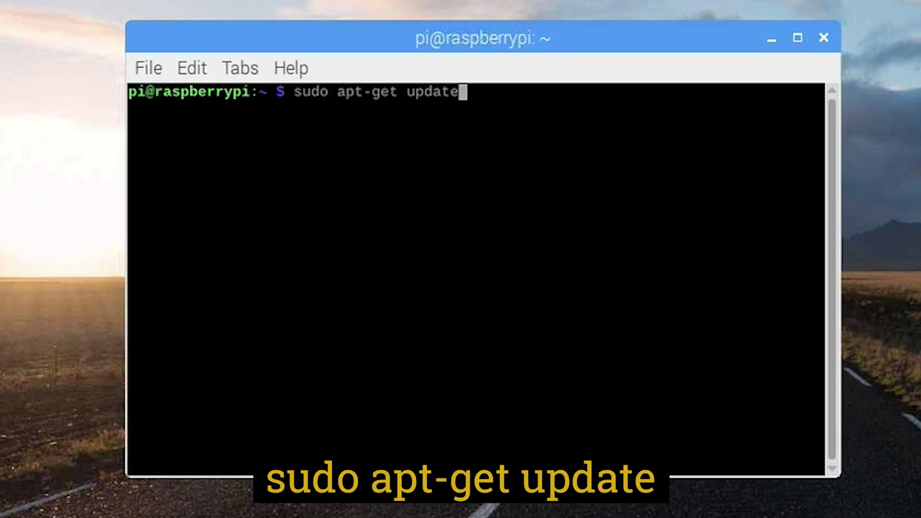
pyautogui.press('Return')
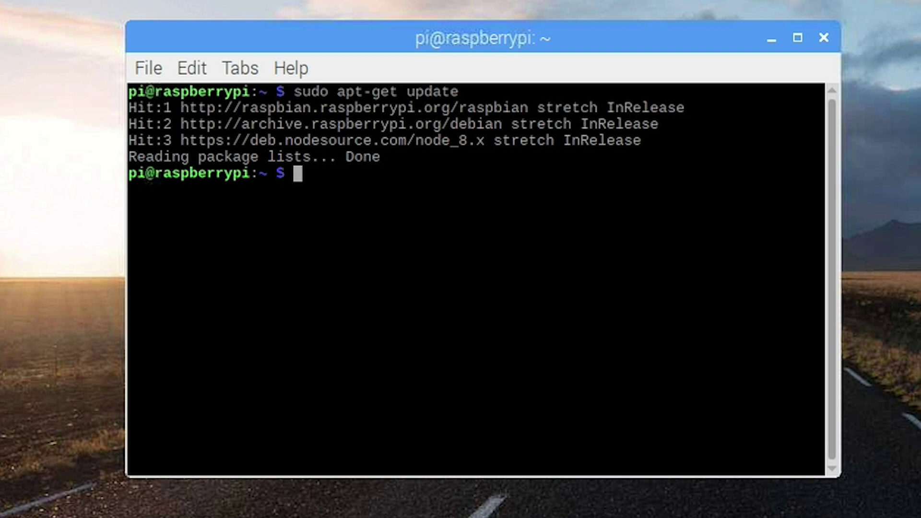
# Step: Run sudo apt-get upgrade, edited from the recalled update command, and confirm continuing
pyautogui.press('Up')
pyautogui.press('BackSpace')
pyautogui.press('BackSpace')
pyautogui.press('BackSpace')
pyautogui.press('BackSpace')
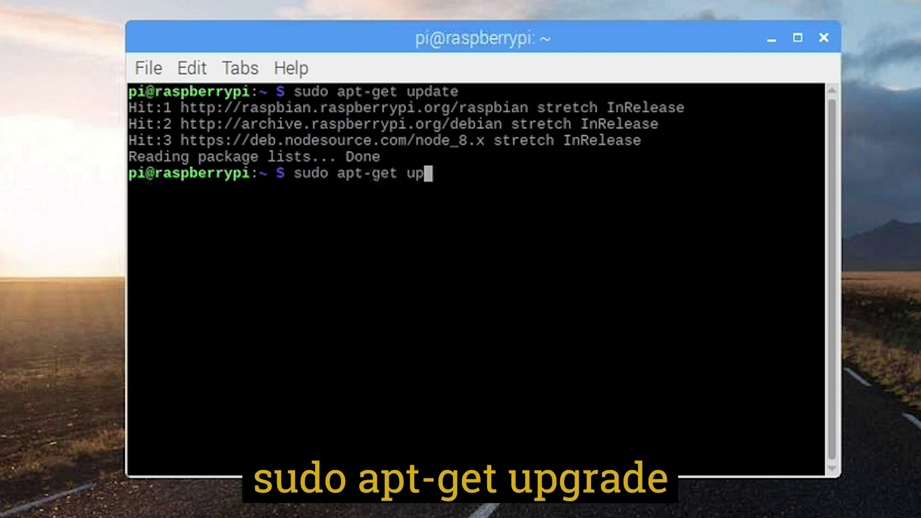
pyautogui.write('grade')
pyautogui.press('Return')
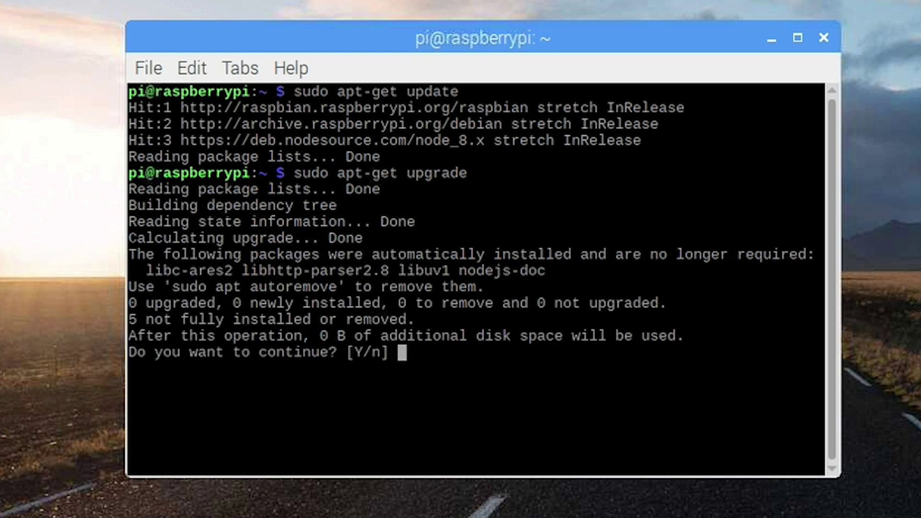
pyautogui.write('y')
pyautogui.press('Return')
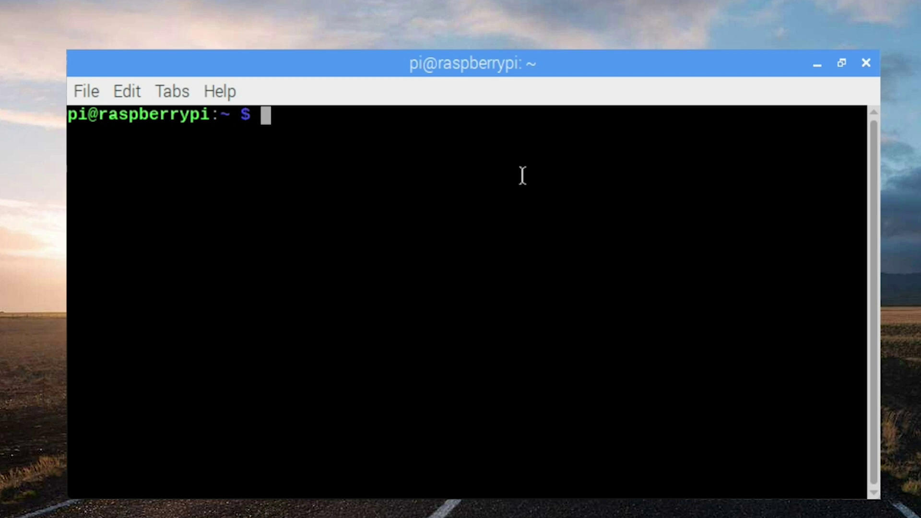
# Step: Add the NodeSource 8.x repository via its setup script and install Node.js 8.16.0
pyautogui.rightClick(522, 175)
pyautogui.click(554, 246)
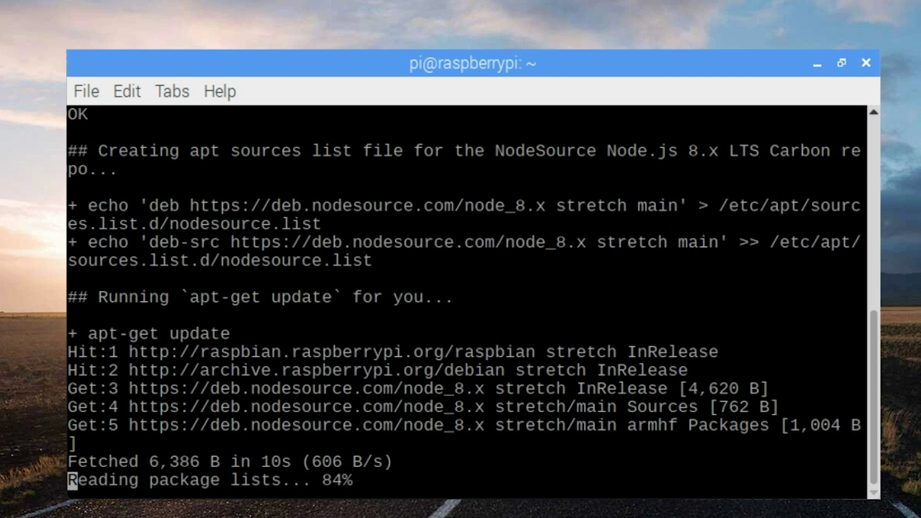
pyautogui.write('sudo apt-get install -y nodejs')
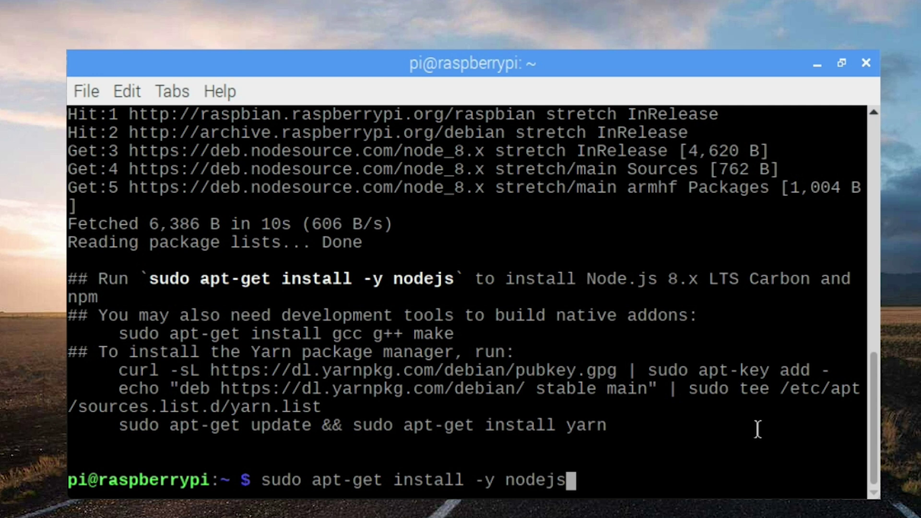
pyautogui.press('Return')
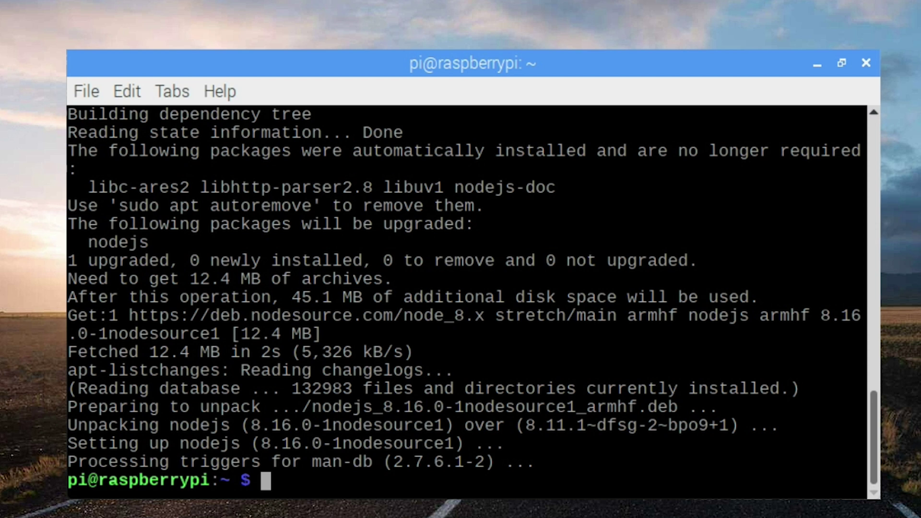
# Step: Install libavahi-compat-libdnssd-dev, confirming the four additional dependency packages
pyautogui.rightClick(536, 102)
pyautogui.click(580, 207)
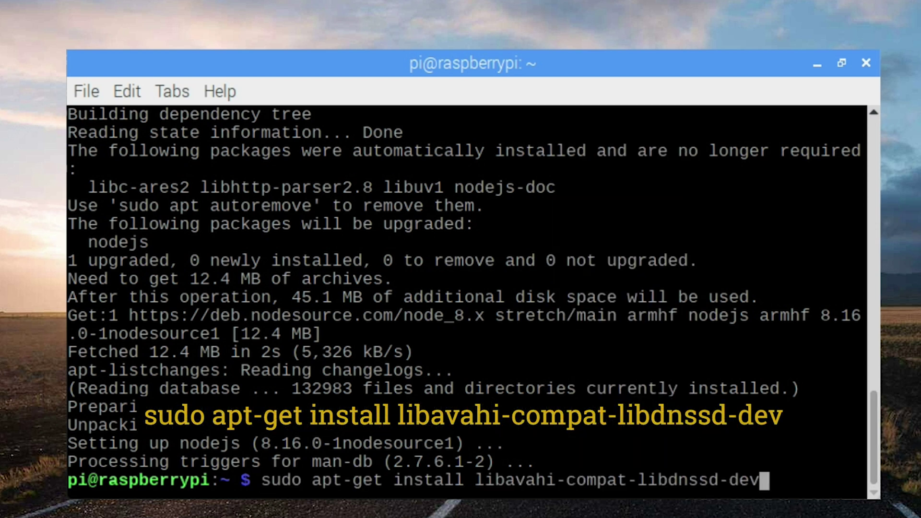
pyautogui.press('Return')
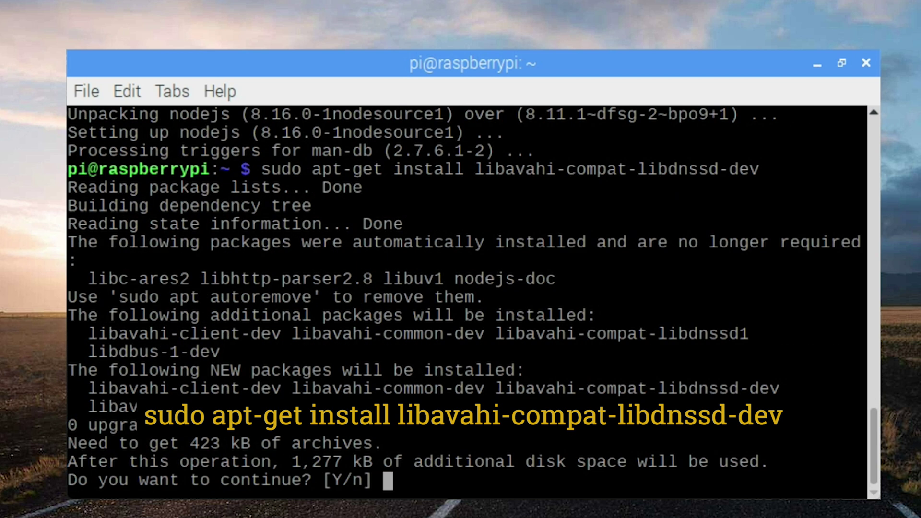
pyautogui.write('y')
pyautogui.press('Return')
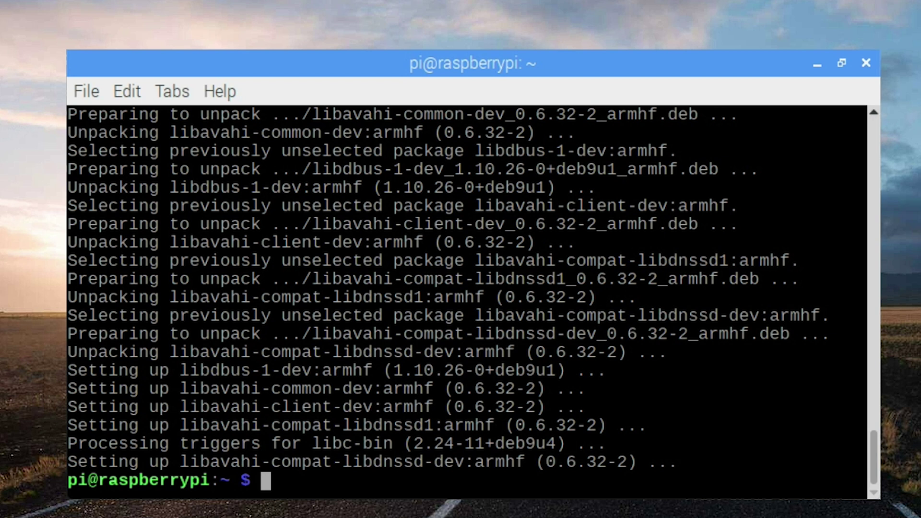
# Step: Run sudo npm install -g --unsafe-perm homebridge to install Homebridge 0.4.49
pyautogui.rightClick(722, 408)
pyautogui.click(667, 165)
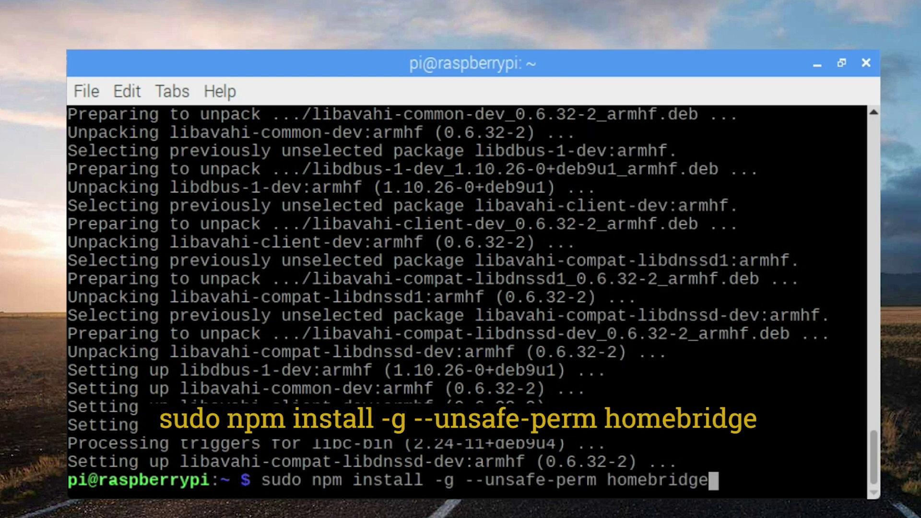
pyautogui.press('Return')
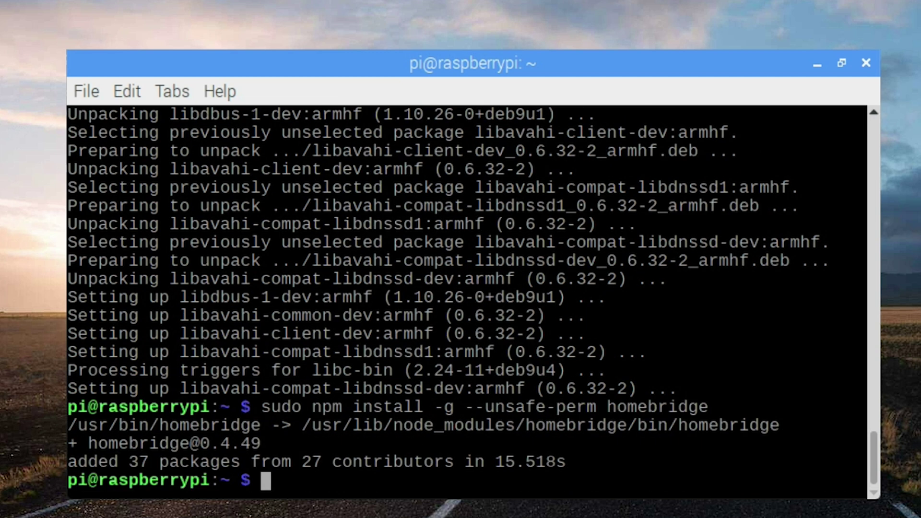
pyautogui.write('ho')
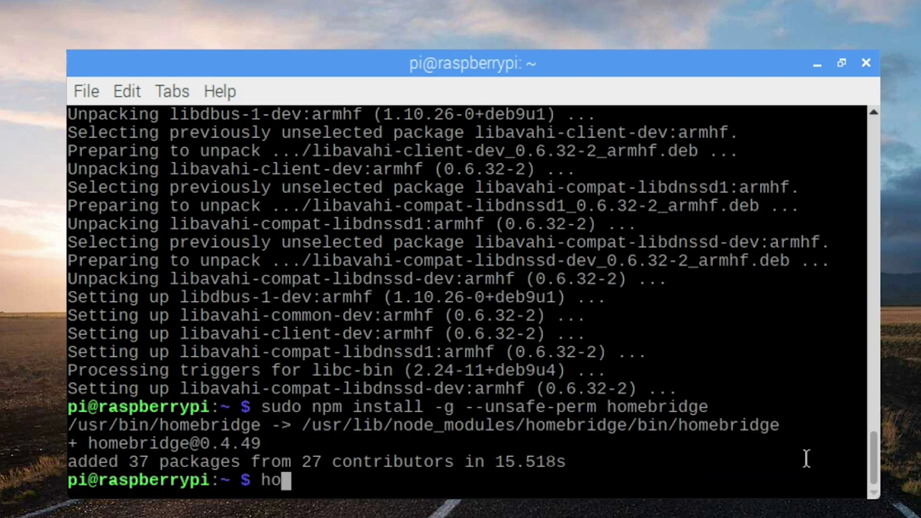
pyautogui.write('mebr')
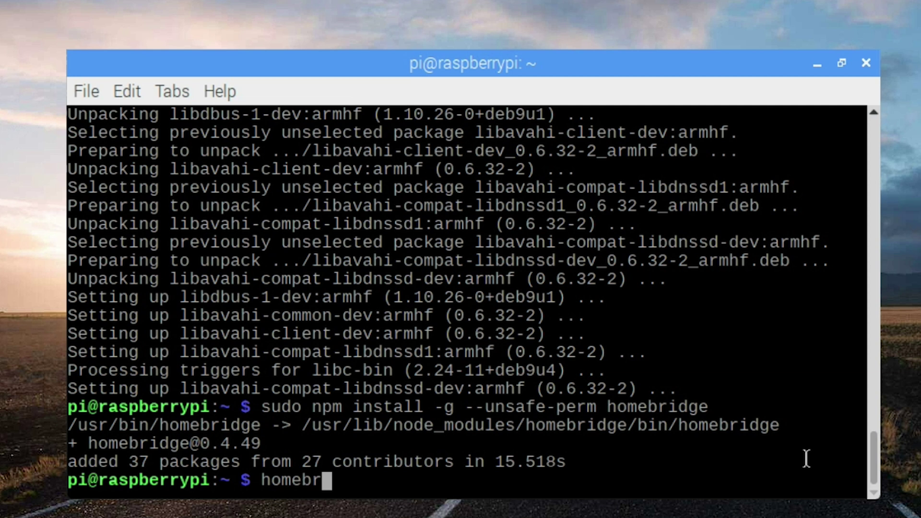
pyautogui.write('idge')
# Step: Start homebridge to display pairing code 031-45-154, then stop it with Ctrl+C
pyautogui.press('Return')
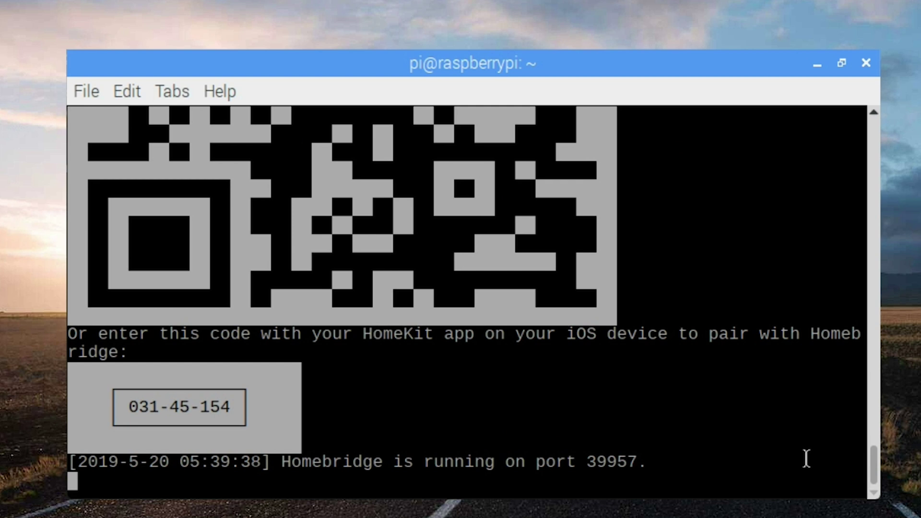
pyautogui.hotkey('ctrl', 'c')
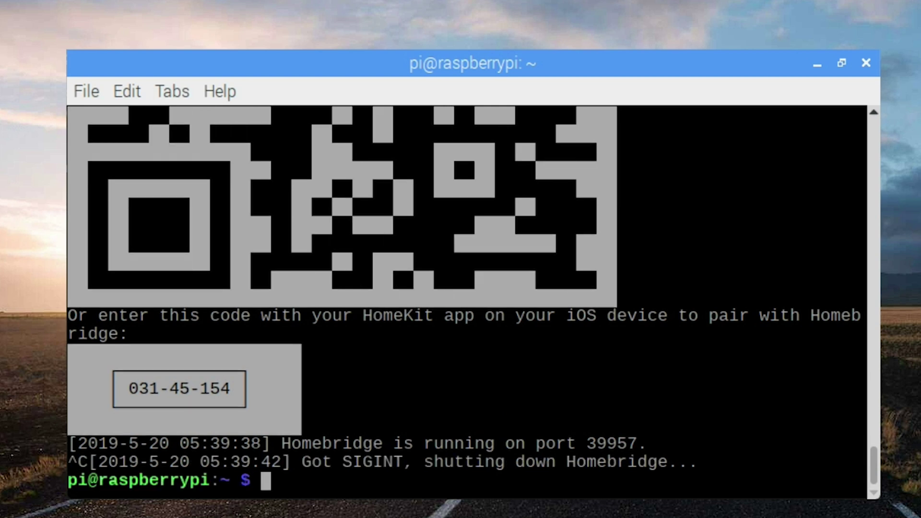